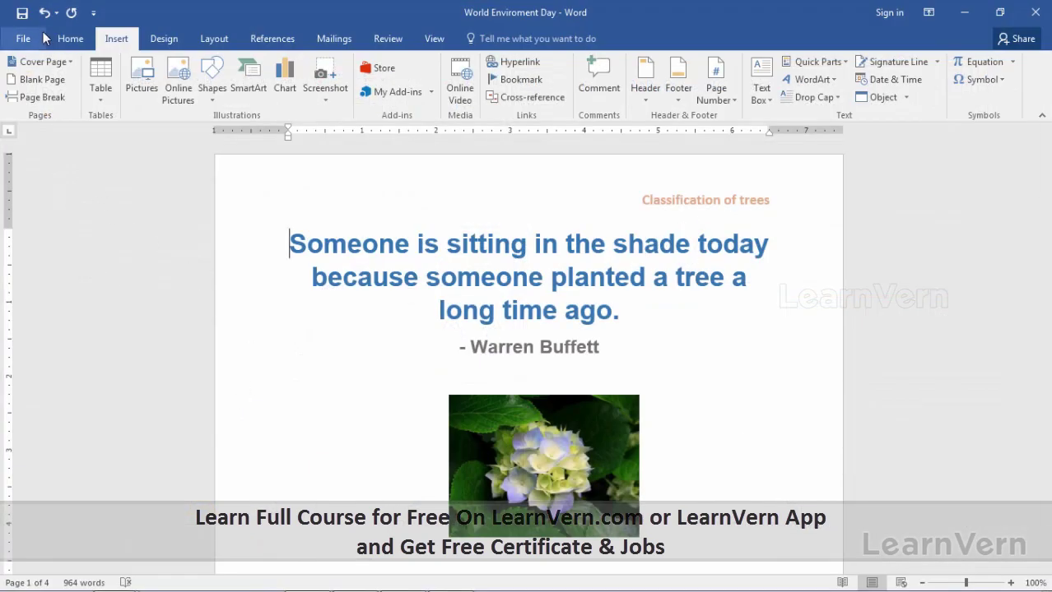
Switch to the Home tab and review the Warren Buffett quote and flower picture.
{"action": "left_click", "coordinate": [70, 39]}
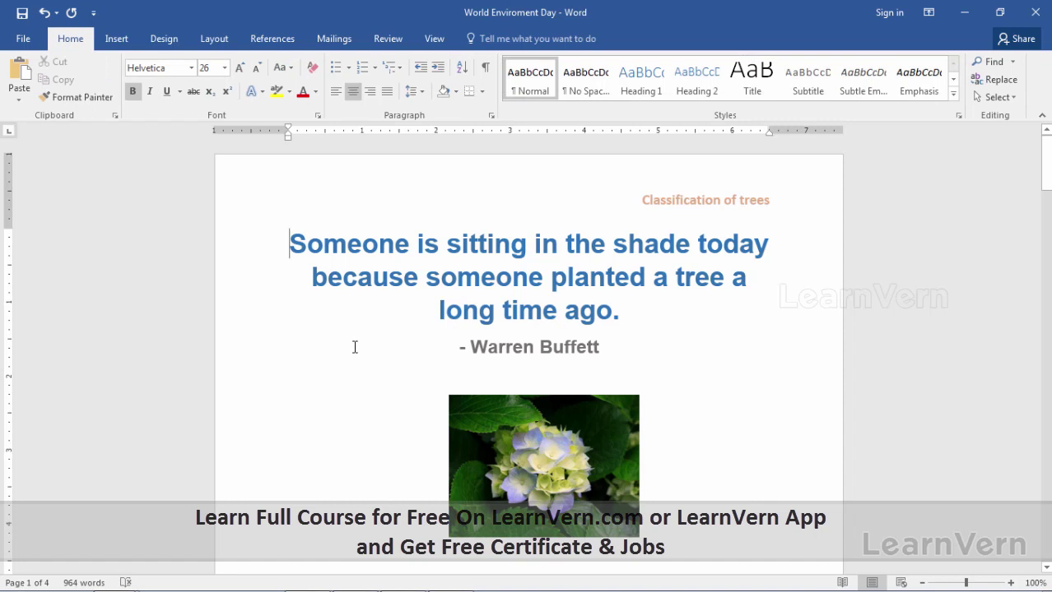
{"action": "scroll", "coordinate": [355, 348], "scroll_direction": "down", "scroll_amount": 1}
{"action": "scroll", "coordinate": [355, 349], "scroll_direction": "down", "scroll_amount": 2}
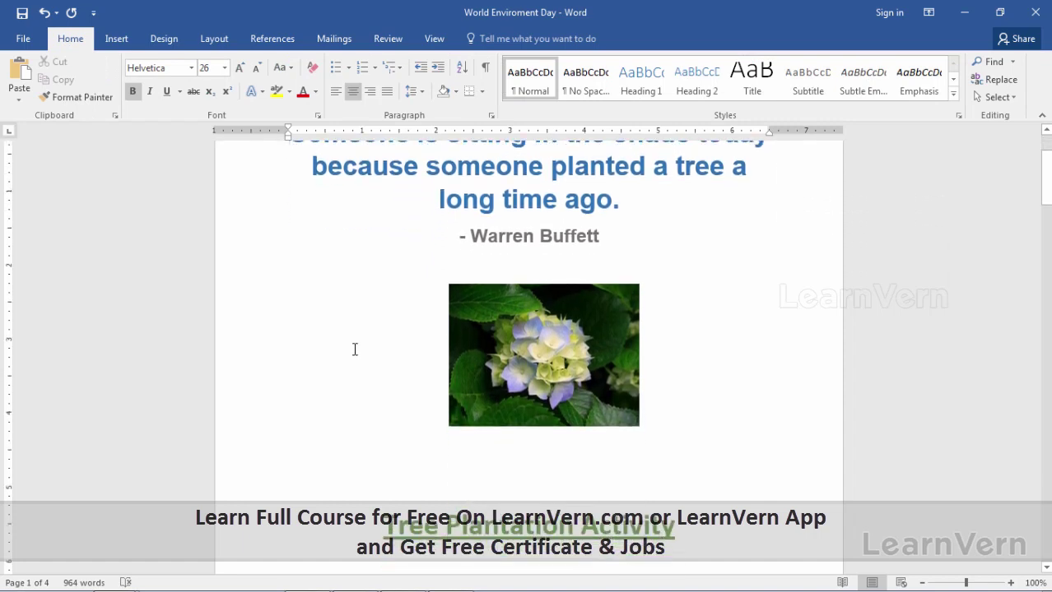
{"action": "scroll", "coordinate": [355, 350], "scroll_direction": "up", "scroll_amount": 1}
{"action": "scroll", "coordinate": [355, 350], "scroll_direction": "up", "scroll_amount": 1}
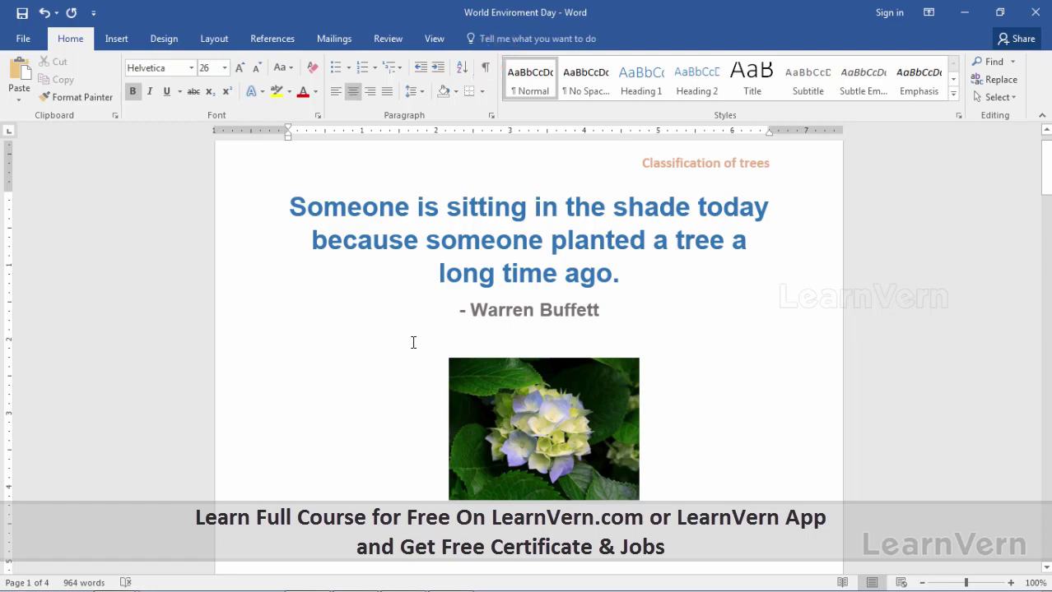
Add an empty line after the last paragraph, which ends with 'shrubs'.
{"action": "scroll", "coordinate": [413, 343], "scroll_direction": "down", "scroll_amount": 3}
{"action": "scroll", "coordinate": [412, 344], "scroll_direction": "down", "scroll_amount": 3}
{"action": "scroll", "coordinate": [407, 344], "scroll_direction": "down", "scroll_amount": 2}
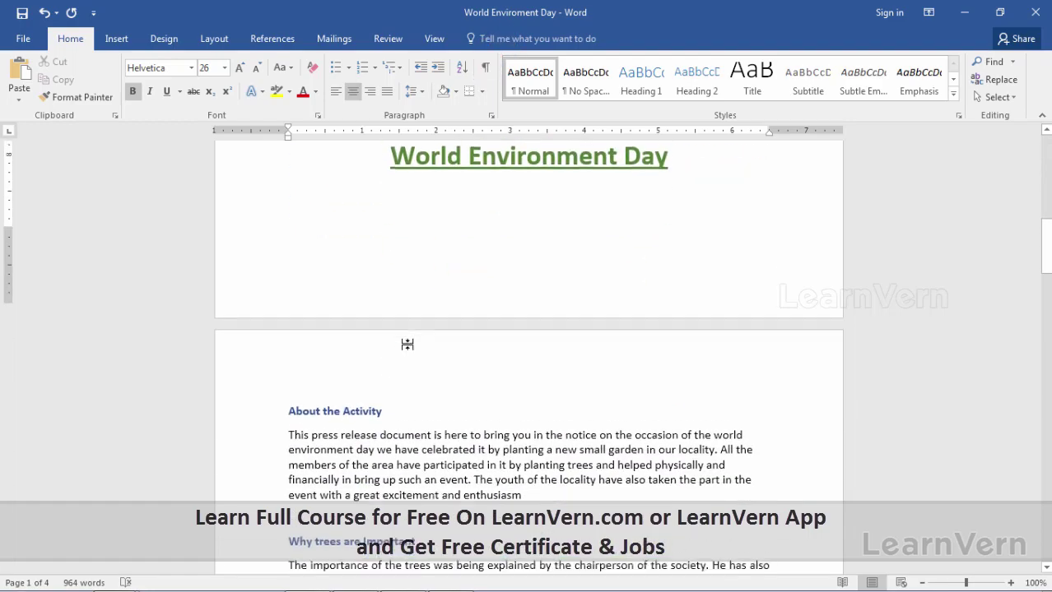
{"action": "scroll", "coordinate": [407, 345], "scroll_direction": "down", "scroll_amount": 1}
{"action": "scroll", "coordinate": [406, 344], "scroll_direction": "down", "scroll_amount": 3}
{"action": "scroll", "coordinate": [403, 346], "scroll_direction": "down", "scroll_amount": 2}
{"action": "scroll", "coordinate": [395, 344], "scroll_direction": "down", "scroll_amount": 3}
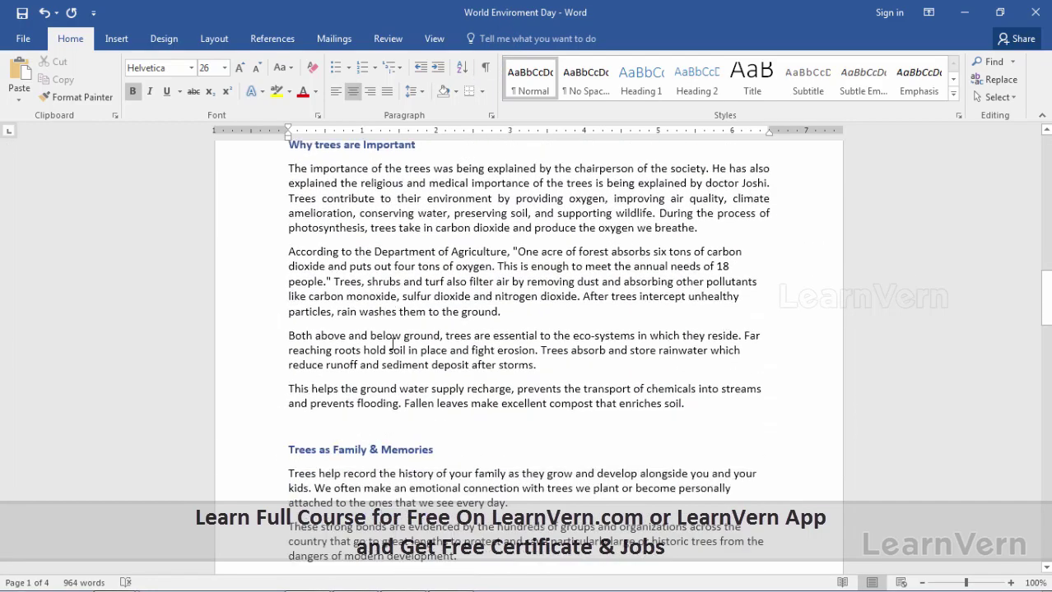
{"action": "scroll", "coordinate": [391, 343], "scroll_direction": "down", "scroll_amount": 3}
{"action": "scroll", "coordinate": [391, 343], "scroll_direction": "down", "scroll_amount": 1}
{"action": "scroll", "coordinate": [389, 344], "scroll_direction": "down", "scroll_amount": 3}
{"action": "scroll", "coordinate": [388, 343], "scroll_direction": "down", "scroll_amount": 1}
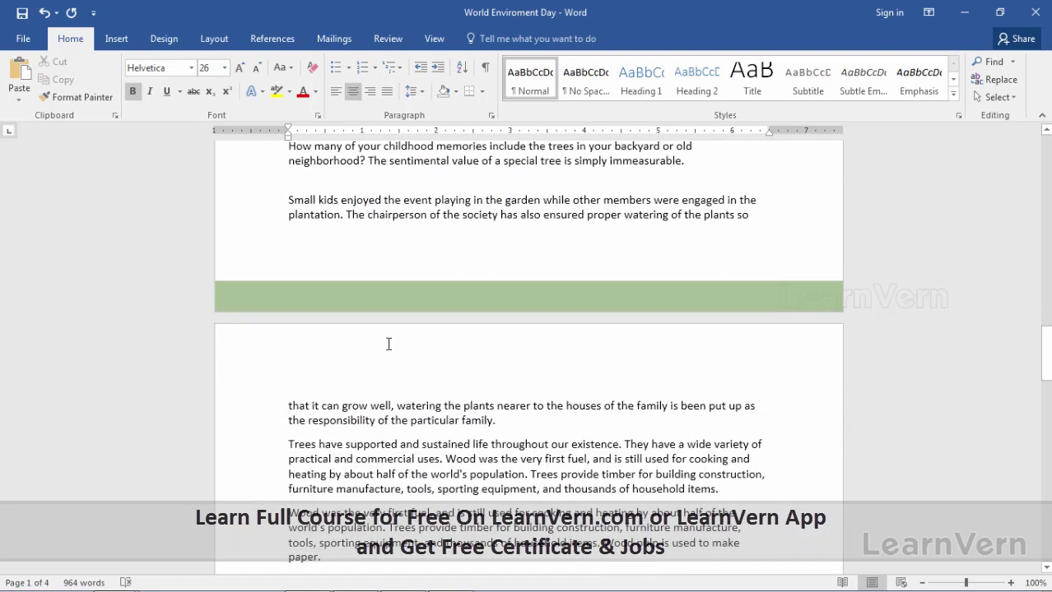
{"action": "scroll", "coordinate": [389, 344], "scroll_direction": "down", "scroll_amount": 5}
{"action": "scroll", "coordinate": [385, 345], "scroll_direction": "down", "scroll_amount": 4}
{"action": "scroll", "coordinate": [384, 346], "scroll_direction": "down", "scroll_amount": 2}
{"action": "scroll", "coordinate": [384, 349], "scroll_direction": "down", "scroll_amount": 3}
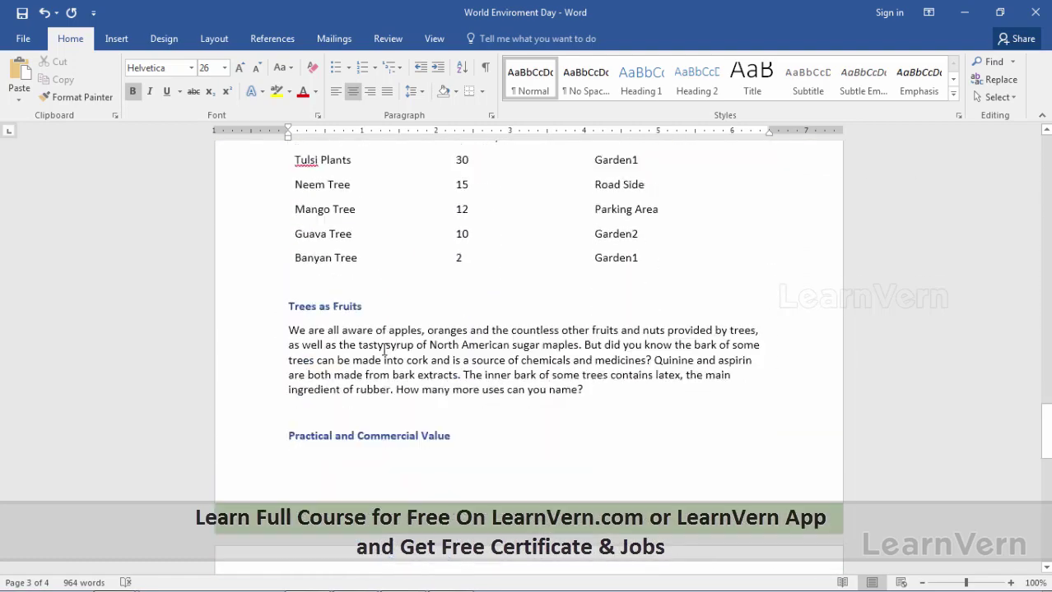
{"action": "scroll", "coordinate": [385, 349], "scroll_direction": "down", "scroll_amount": 6}
{"action": "scroll", "coordinate": [384, 347], "scroll_direction": "down", "scroll_amount": 6}
{"action": "scroll", "coordinate": [385, 347], "scroll_direction": "down", "scroll_amount": 4}
{"action": "scroll", "coordinate": [385, 345], "scroll_direction": "down", "scroll_amount": 3}
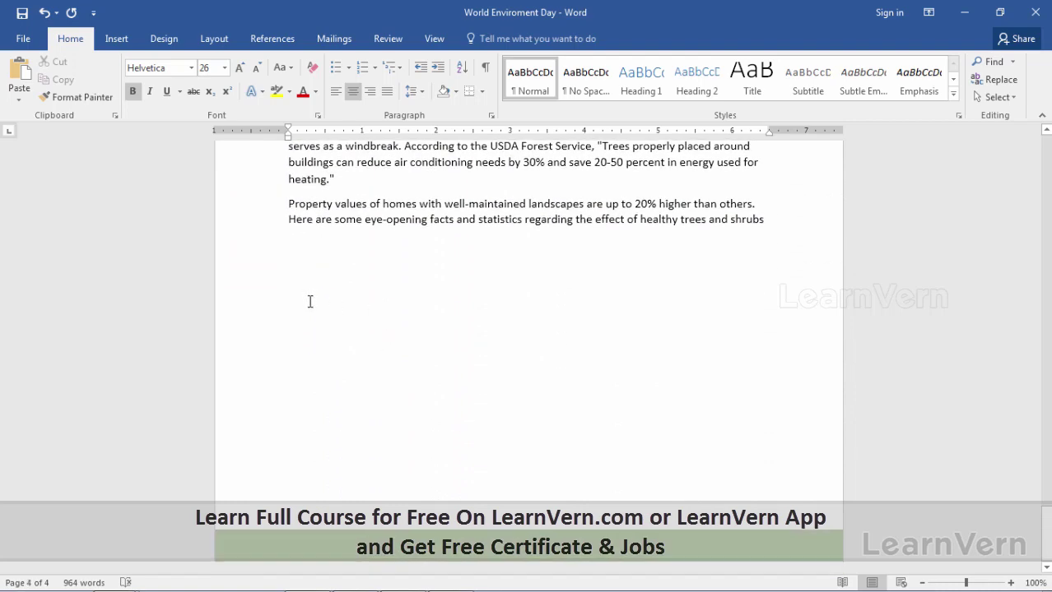
{"action": "scroll", "coordinate": [310, 301], "scroll_direction": "up", "scroll_amount": 4}
{"action": "scroll", "coordinate": [329, 297], "scroll_direction": "down", "scroll_amount": 3}
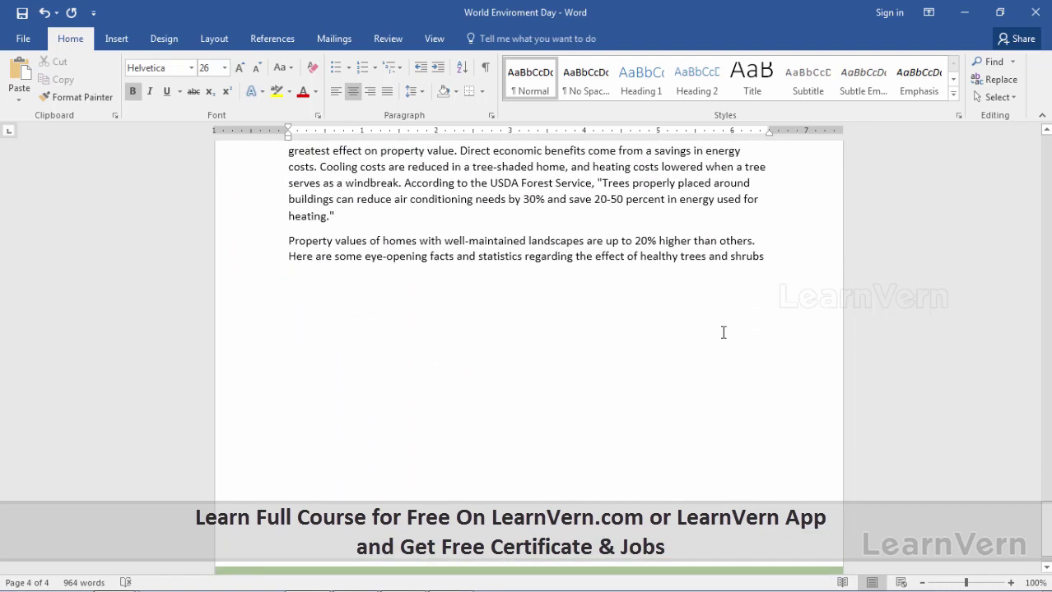
{"action": "left_click", "coordinate": [343, 333]}
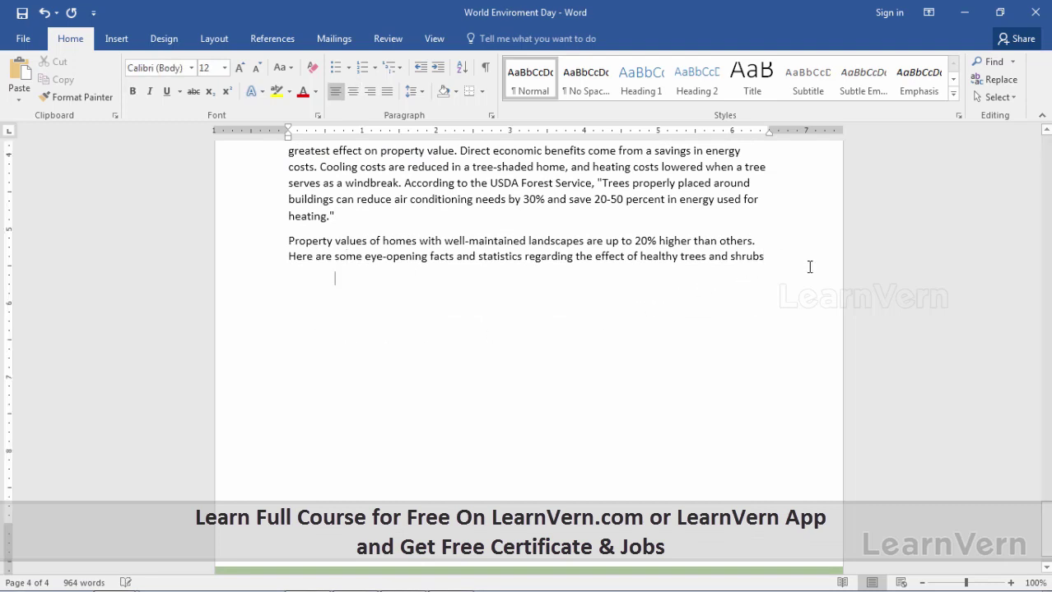
{"action": "key", "text": "Return"}
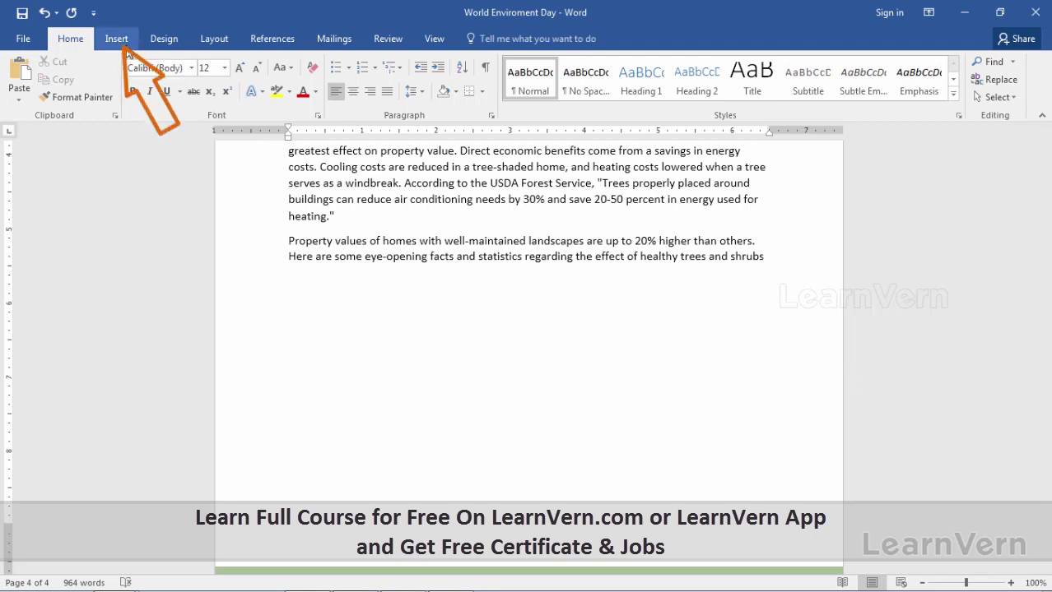
Show the WordArt style gallery from the Insert tab's Text group.
{"action": "left_click", "coordinate": [123, 43]}
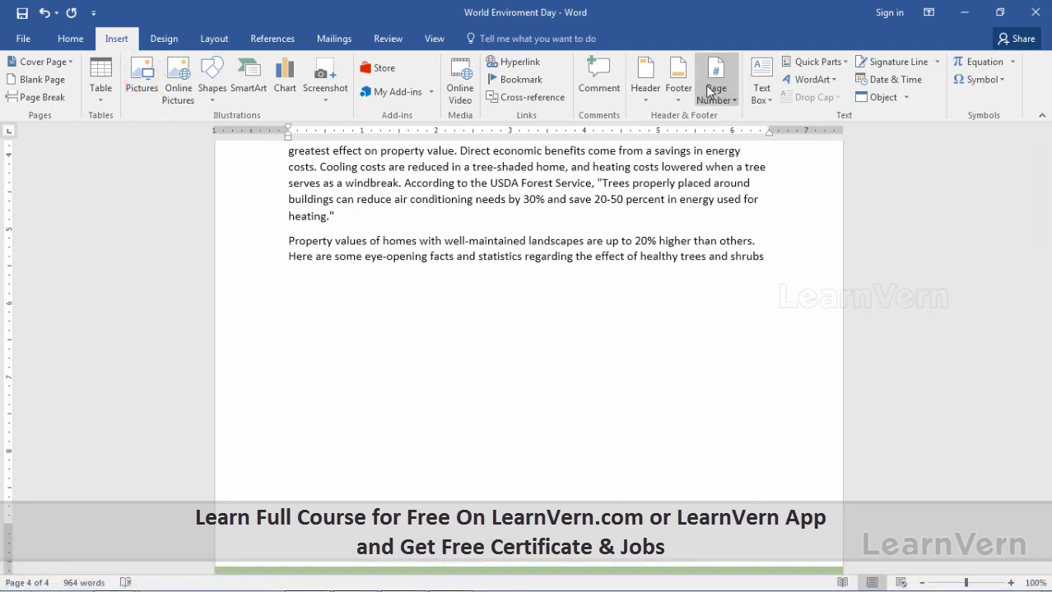
{"action": "left_click", "coordinate": [762, 92]}
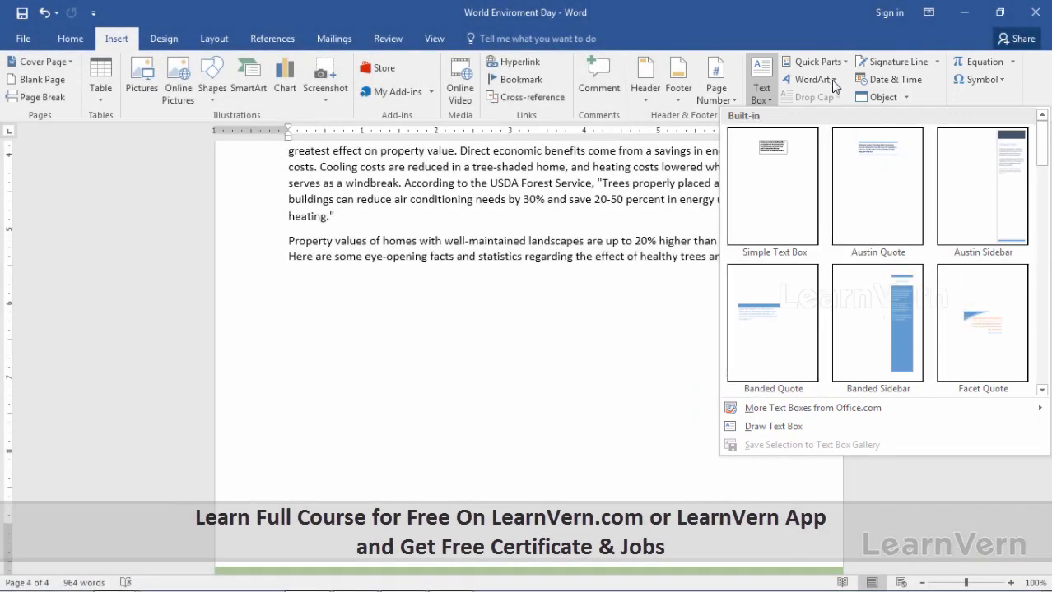
{"action": "left_click", "coordinate": [832, 82]}
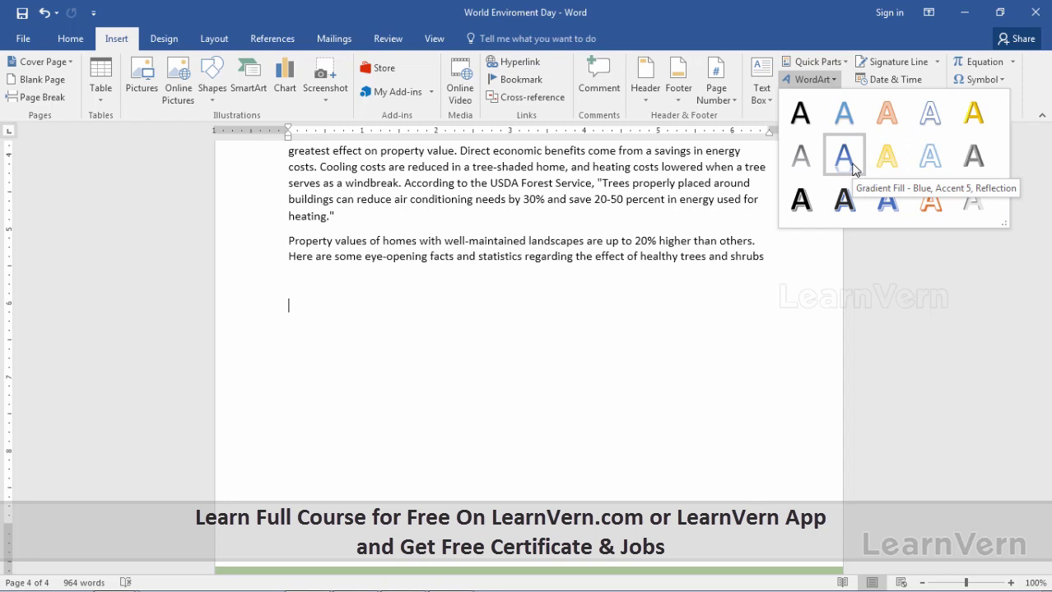
Insert Fill - White, Outline - Accent 5, Shadow WordArt reading 'Trees are our best friends'.
{"action": "left_click", "coordinate": [931, 115]}
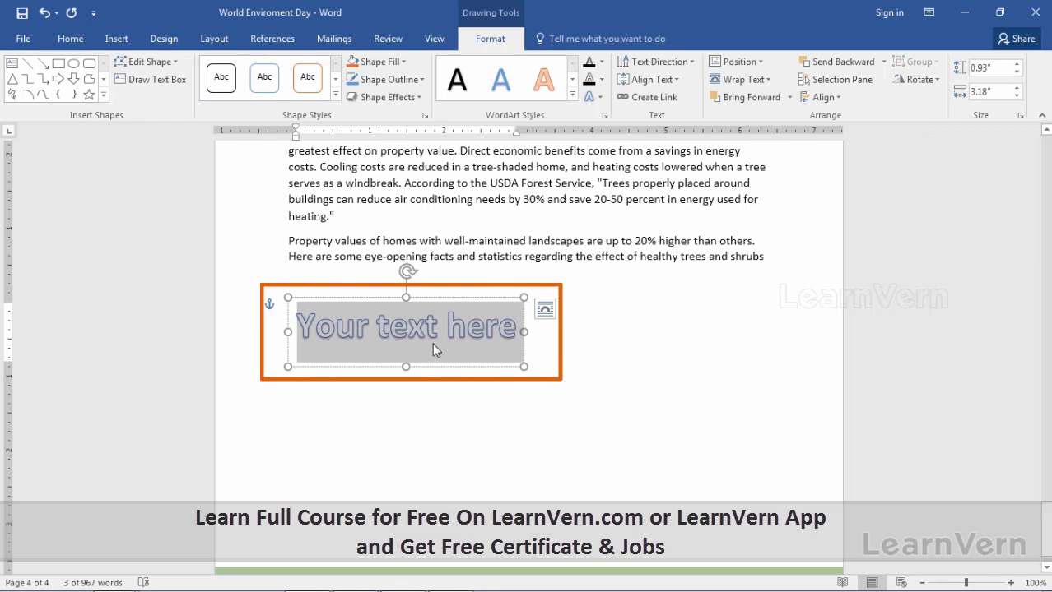
{"action": "left_click_drag", "start_coordinate": [516, 329], "coordinate": [346, 329]}
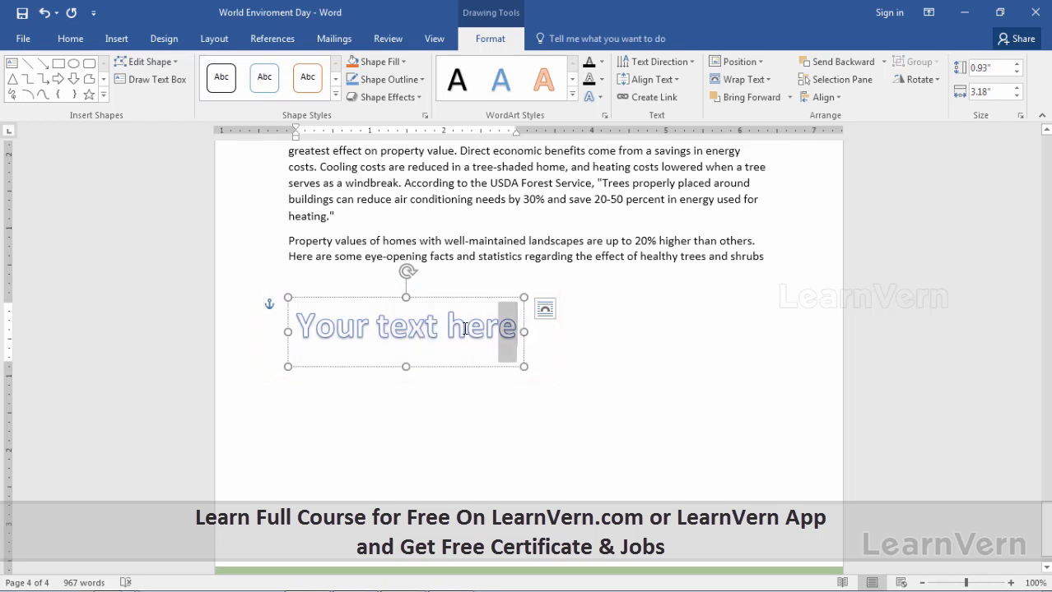
{"action": "type", "text": "T"}
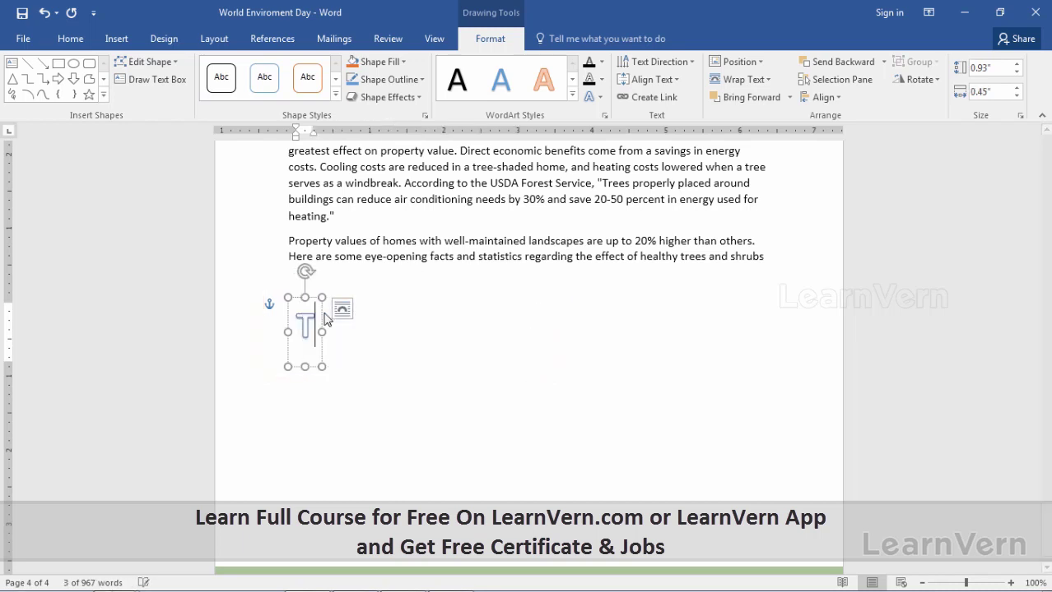
{"action": "type", "text": "rees are ou"}
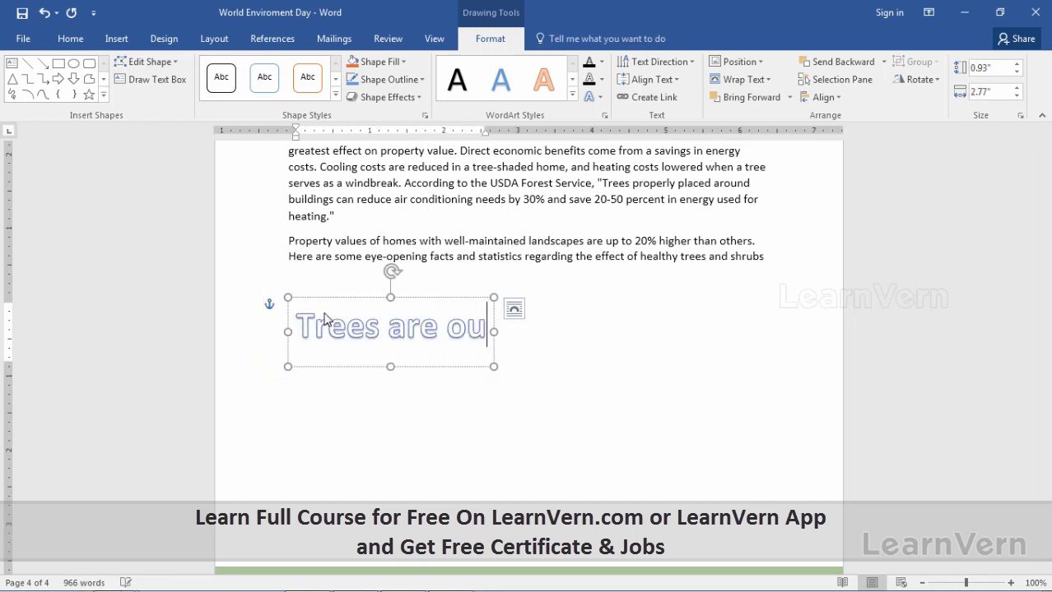
{"action": "type", "text": "r best frie"}
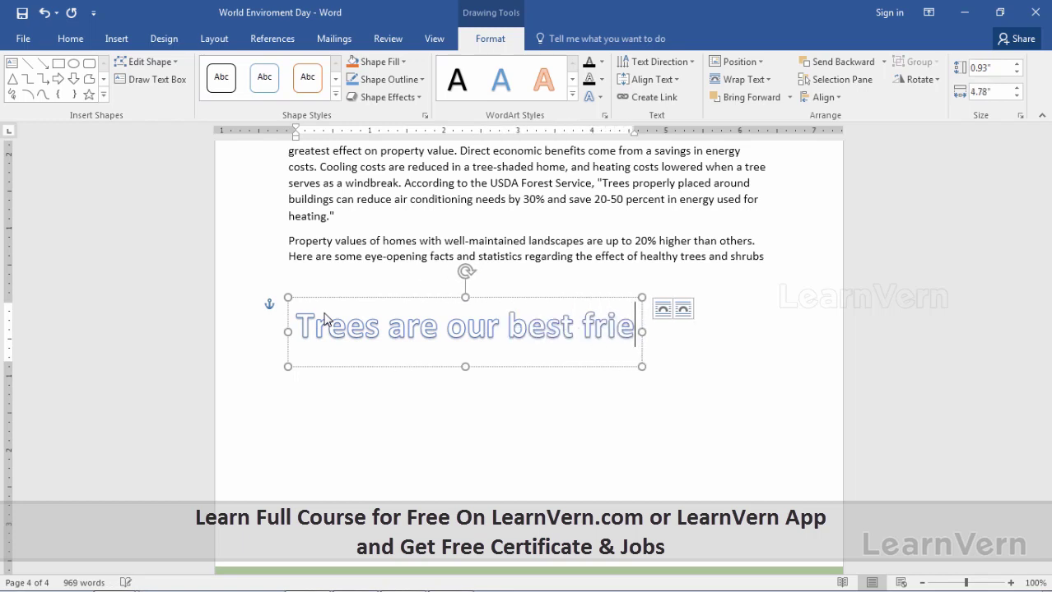
{"action": "type", "text": "nds"}
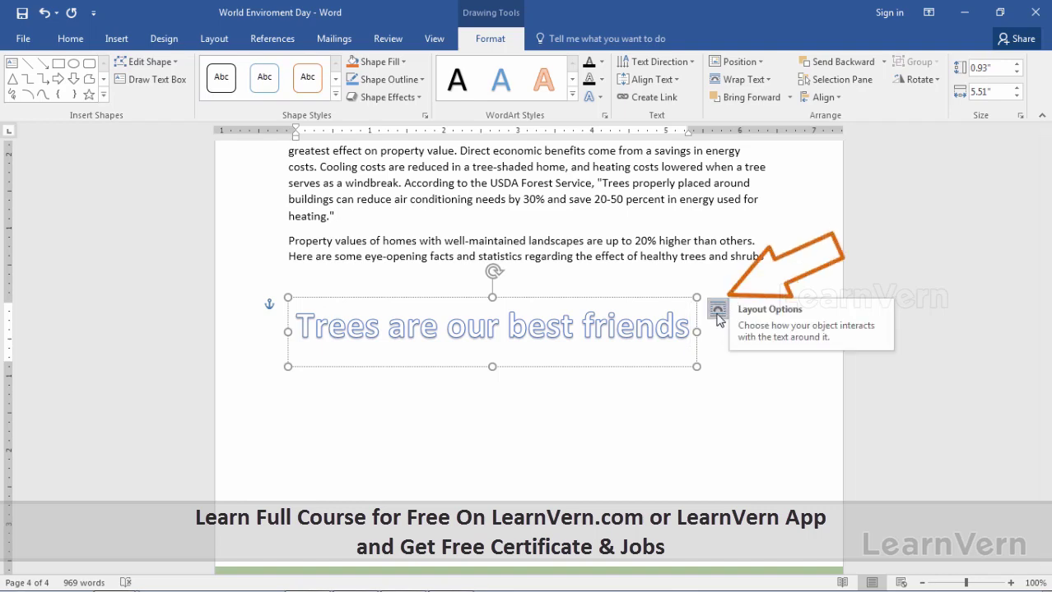
Set the WordArt to Top and Bottom wrapping with a fixed position on the page.
{"action": "left_click", "coordinate": [717, 310]}
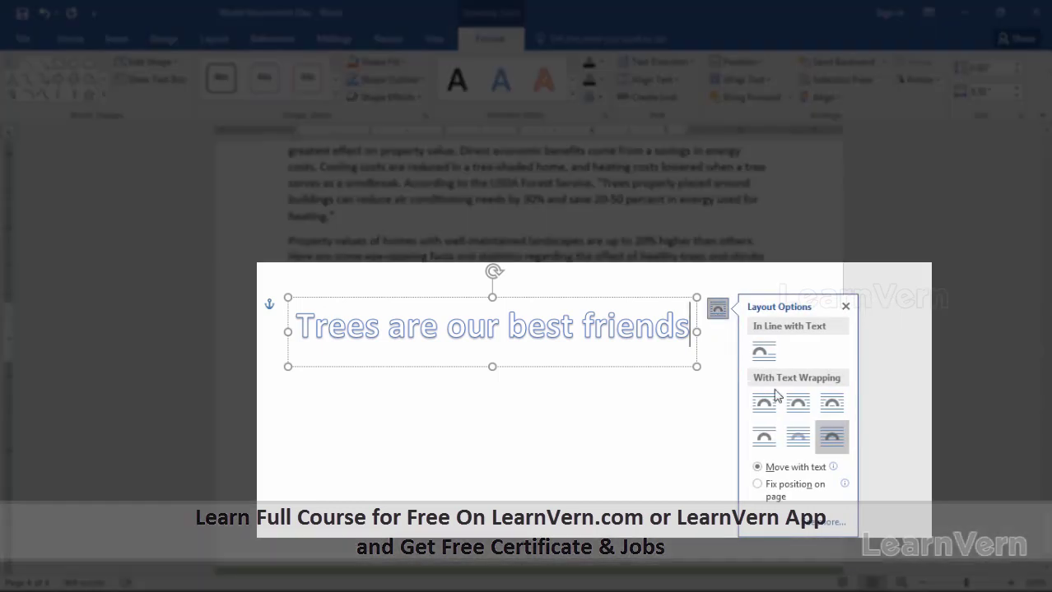
{"action": "left_click", "coordinate": [771, 439]}
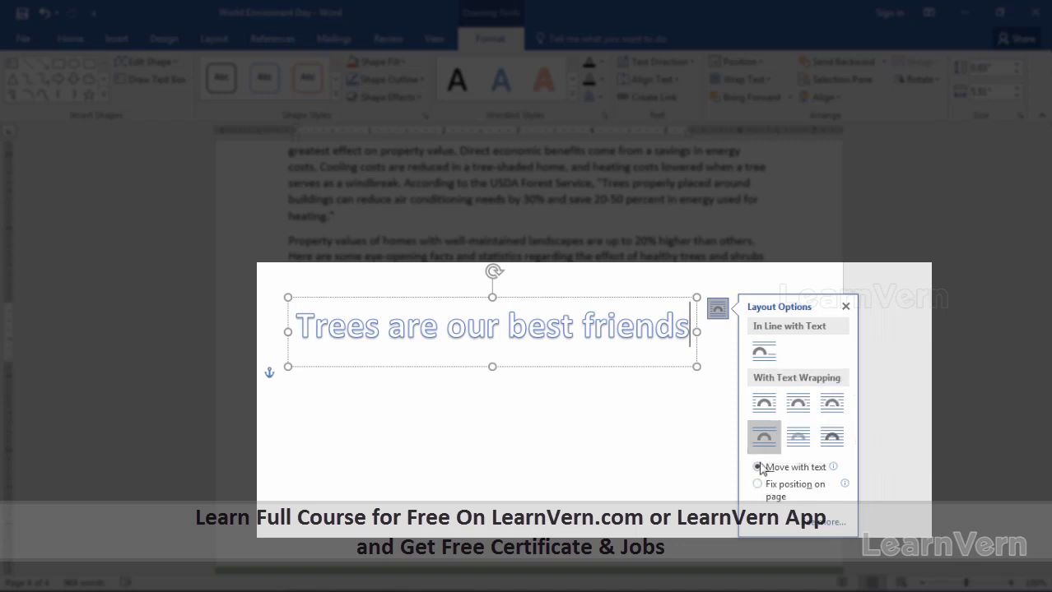
{"action": "left_click", "coordinate": [757, 485]}
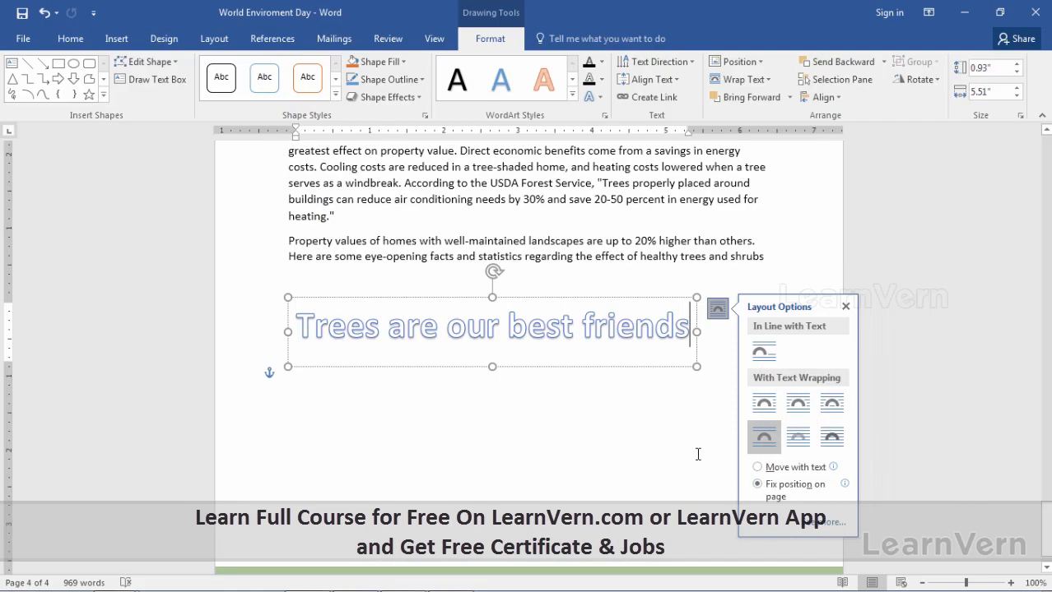
{"action": "left_click", "coordinate": [697, 453]}
{"action": "left_click", "coordinate": [527, 313]}
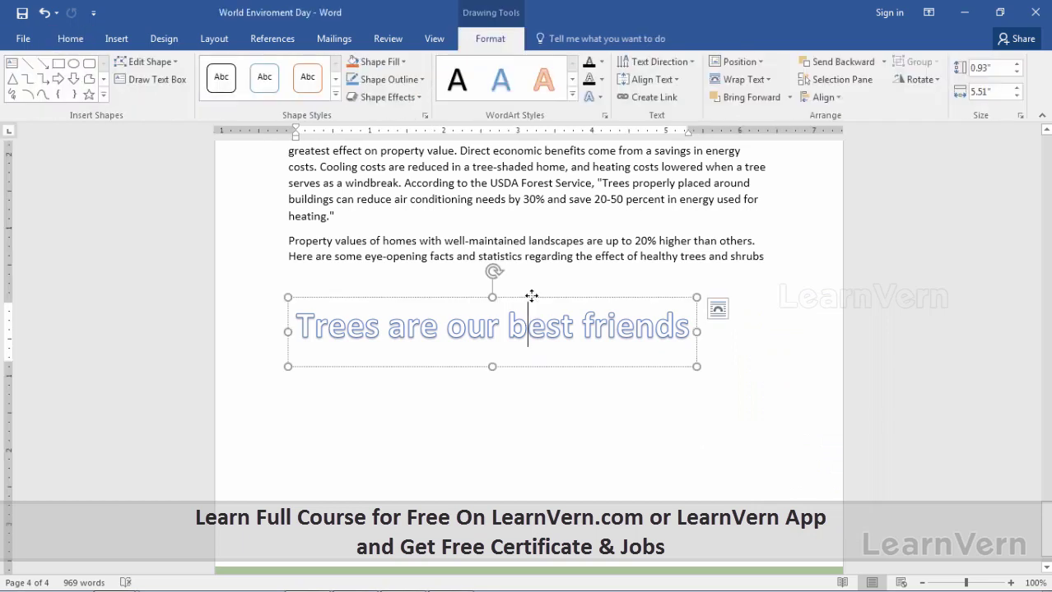
Drag the WordArt to the page's horizontal centre guide, then select the whole box.
{"action": "mouse_move", "coordinate": [529, 298]}
{"action": "left_mouse_down"}
{"action": "mouse_move", "coordinate": [586, 303]}
{"action": "mouse_move", "coordinate": [563, 306]}
{"action": "left_mouse_up"}
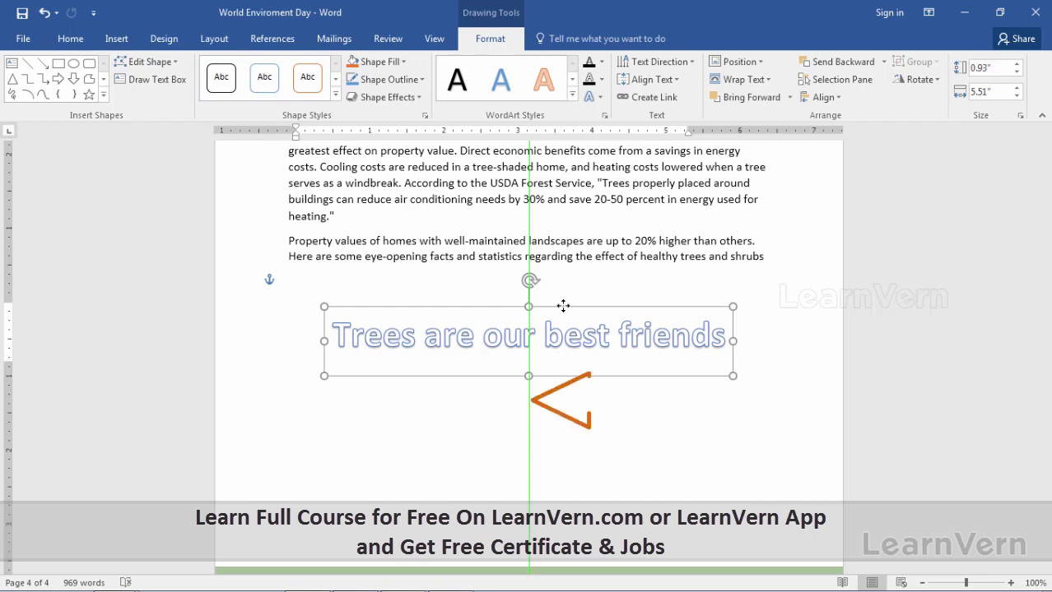
{"action": "left_click_drag", "start_coordinate": [563, 306], "coordinate": [565, 308]}
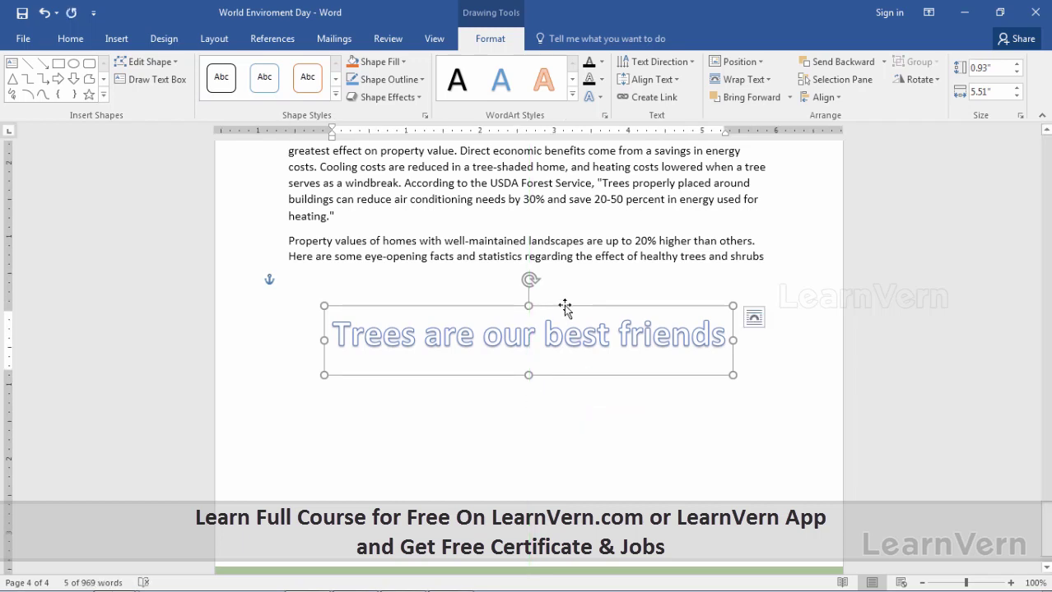
{"action": "left_click", "coordinate": [543, 330]}
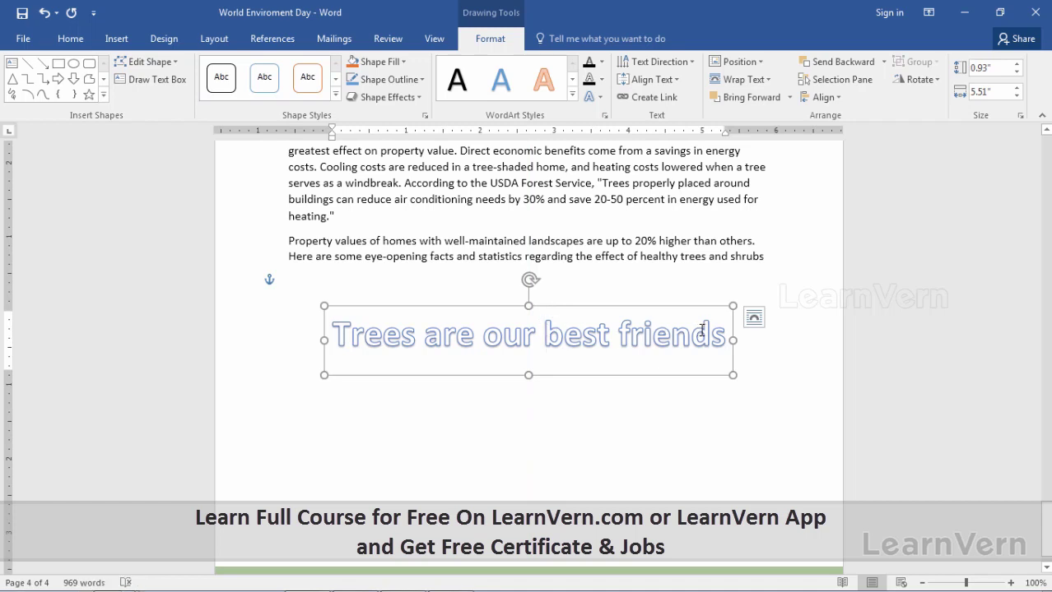
{"action": "left_click", "coordinate": [631, 307]}
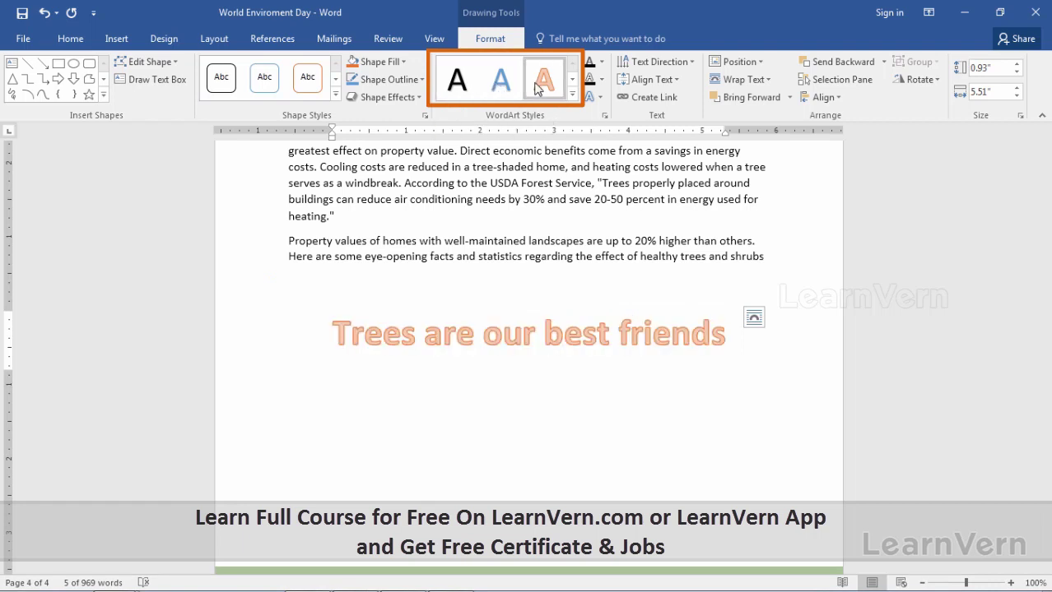
Apply the Fill - Blue, Accent 5, Outline - Background 1, Hard Shadow - Accent 5 style.
{"action": "left_click", "coordinate": [572, 94]}
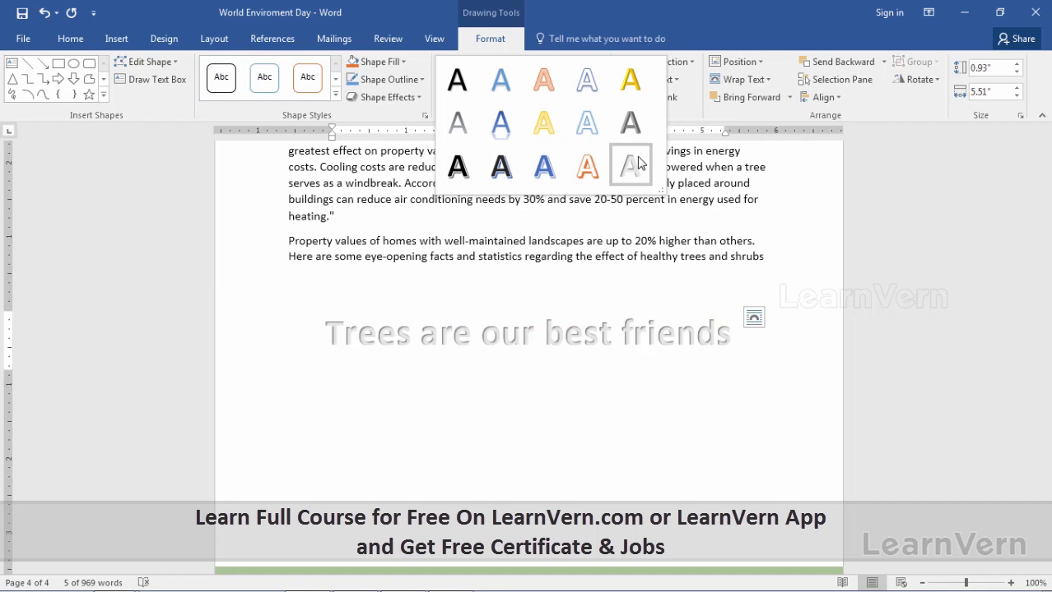
{"action": "left_click", "coordinate": [539, 171]}
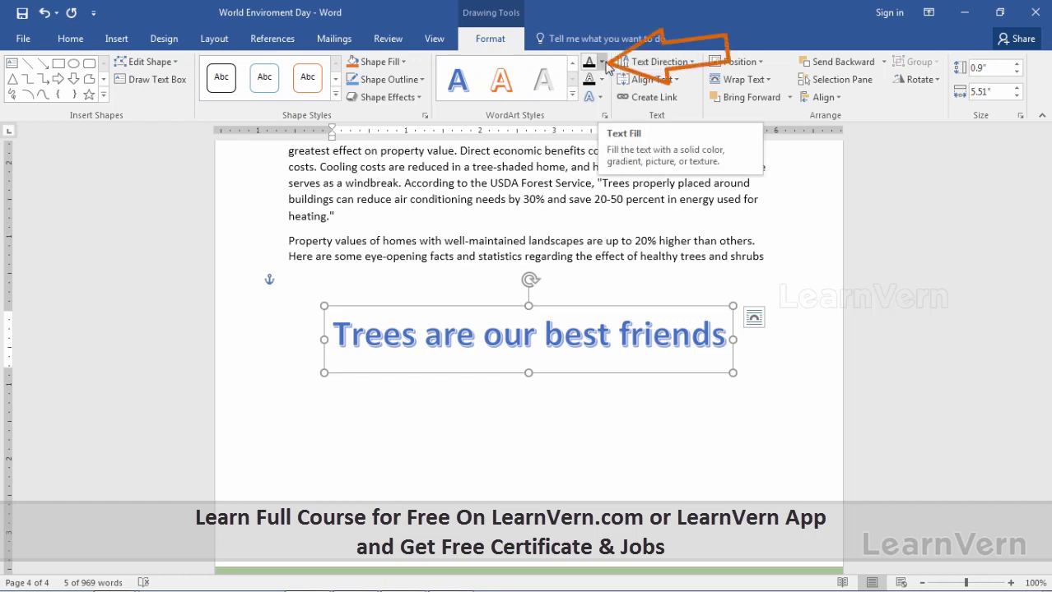
Fill the letters with Green, Accent 6, Darker 25% and outline them in dark green.
{"action": "left_click", "coordinate": [604, 63]}
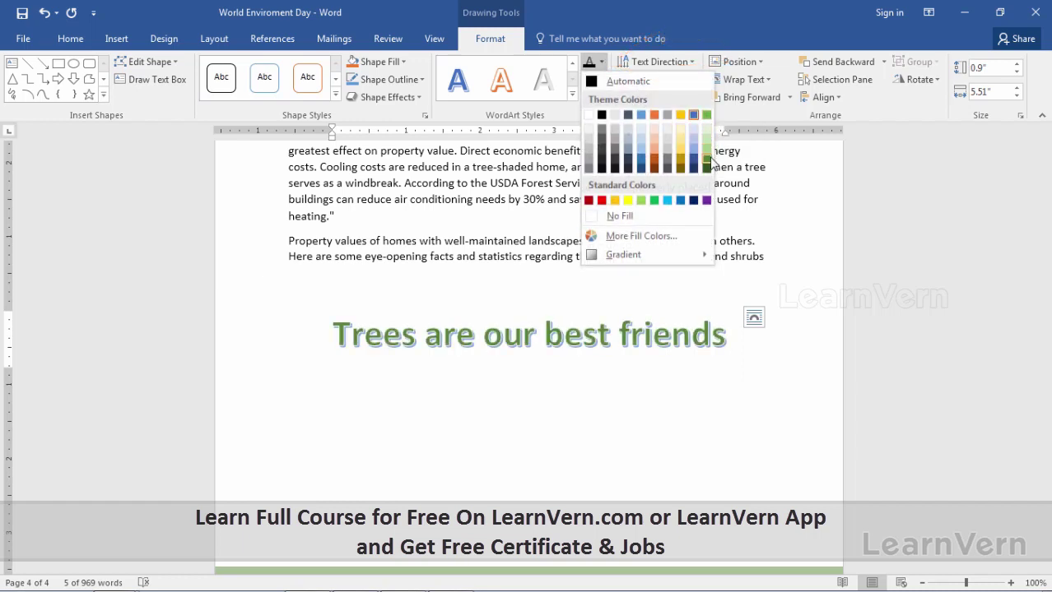
{"action": "left_click", "coordinate": [709, 161]}
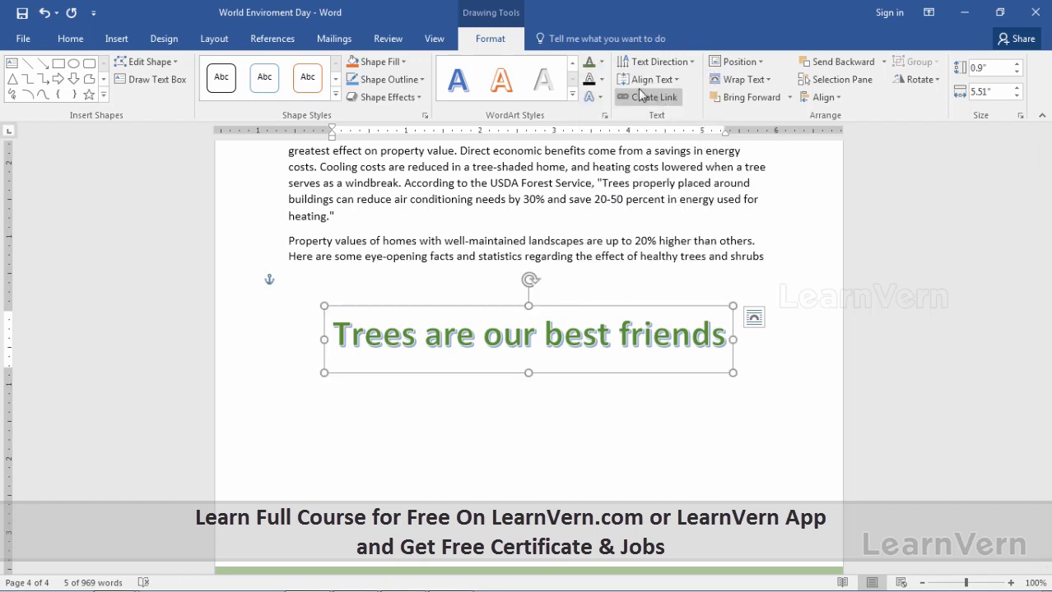
{"action": "left_click", "coordinate": [607, 84]}
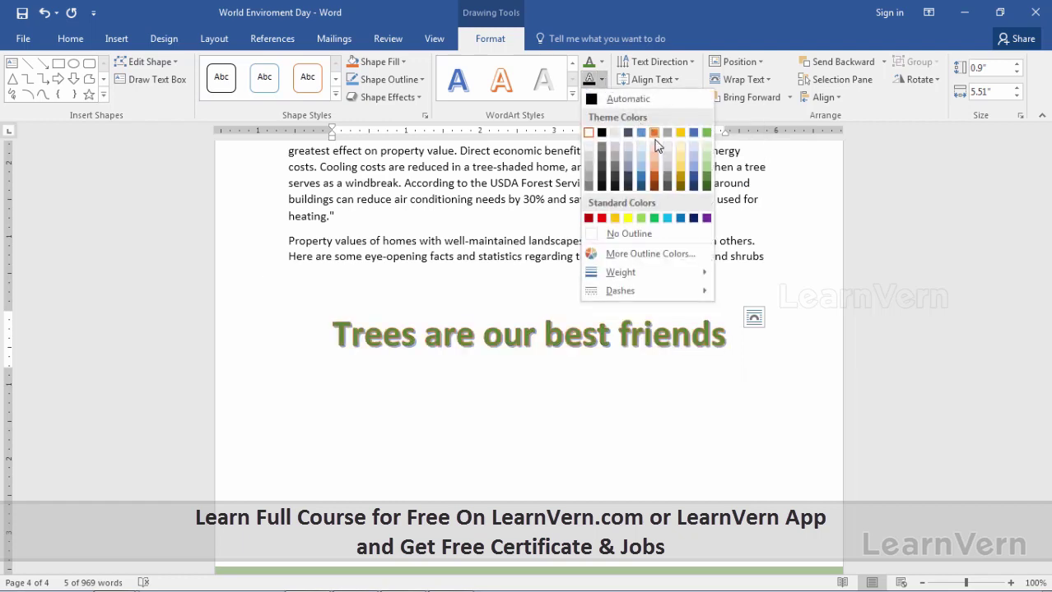
{"action": "left_click", "coordinate": [708, 188]}
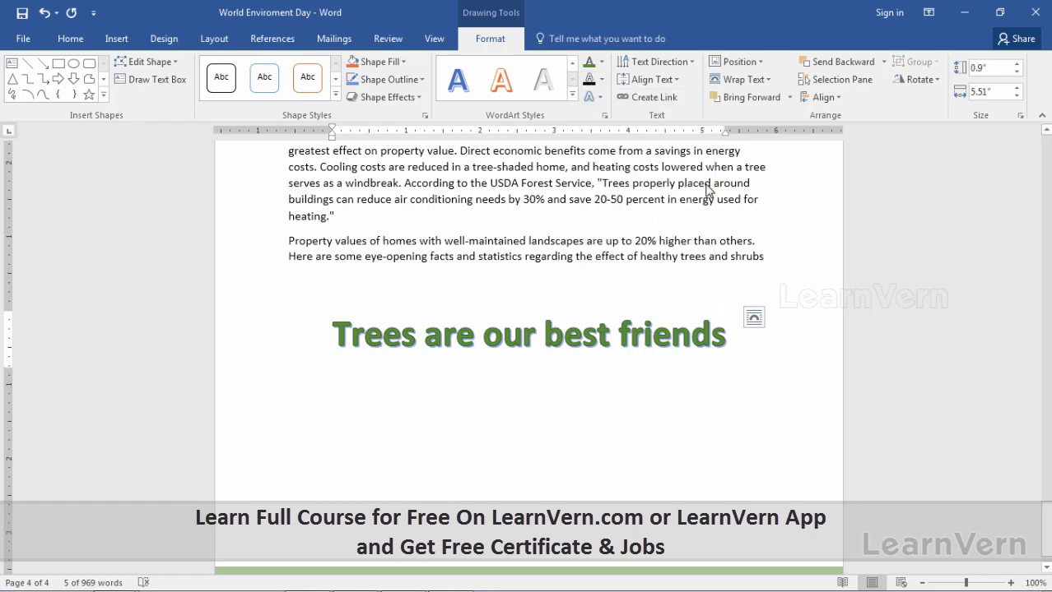
{"action": "left_click", "coordinate": [603, 99]}
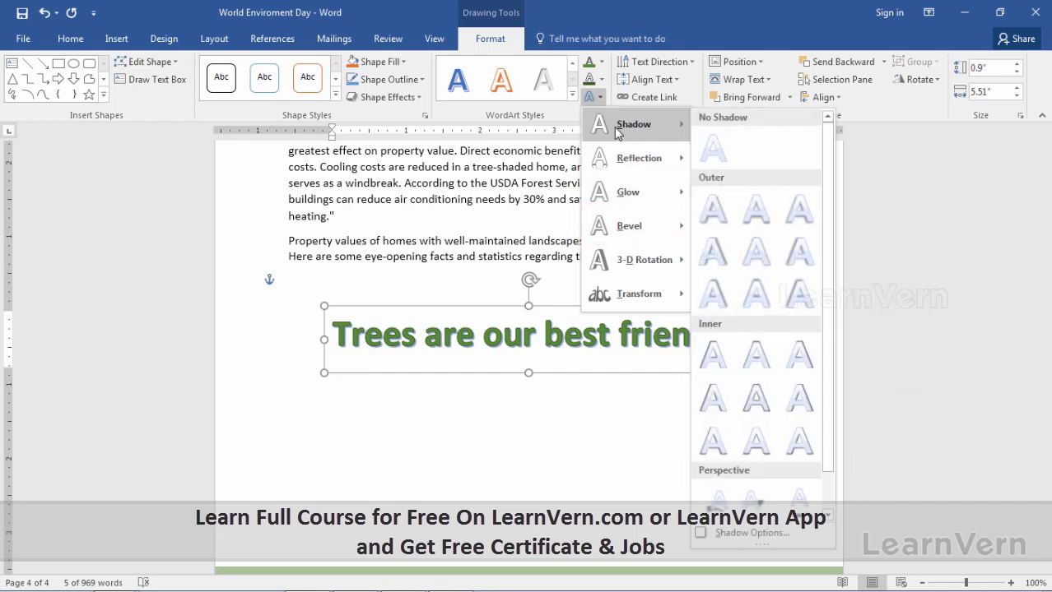
Leave text effects unchanged and bring up the Shape Fill colour choices.
{"action": "mouse_move", "coordinate": [633, 124]}
{"action": "left_click", "coordinate": [557, 274]}
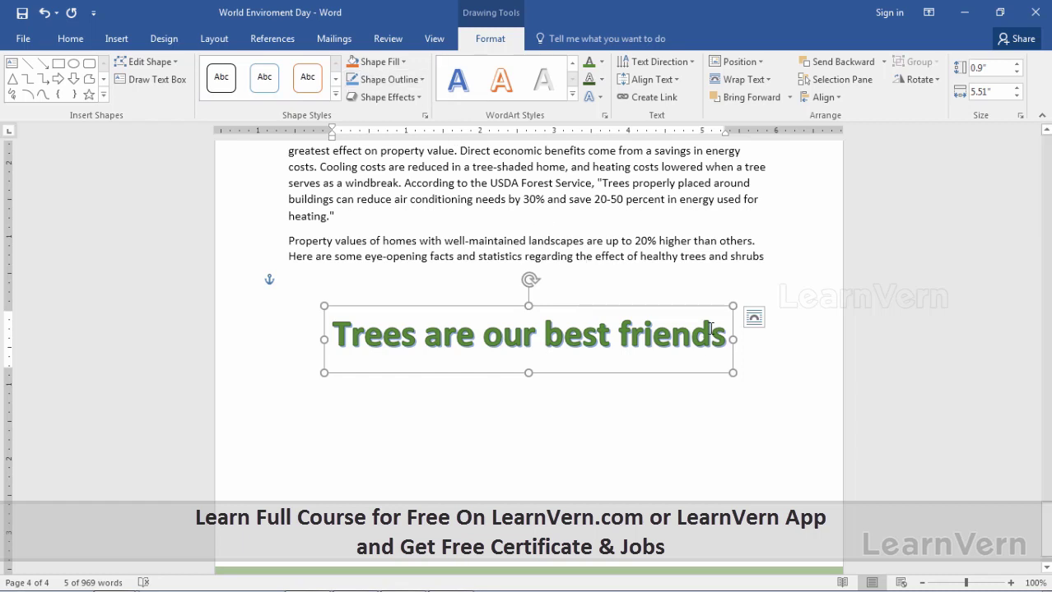
{"action": "left_click", "coordinate": [405, 62]}
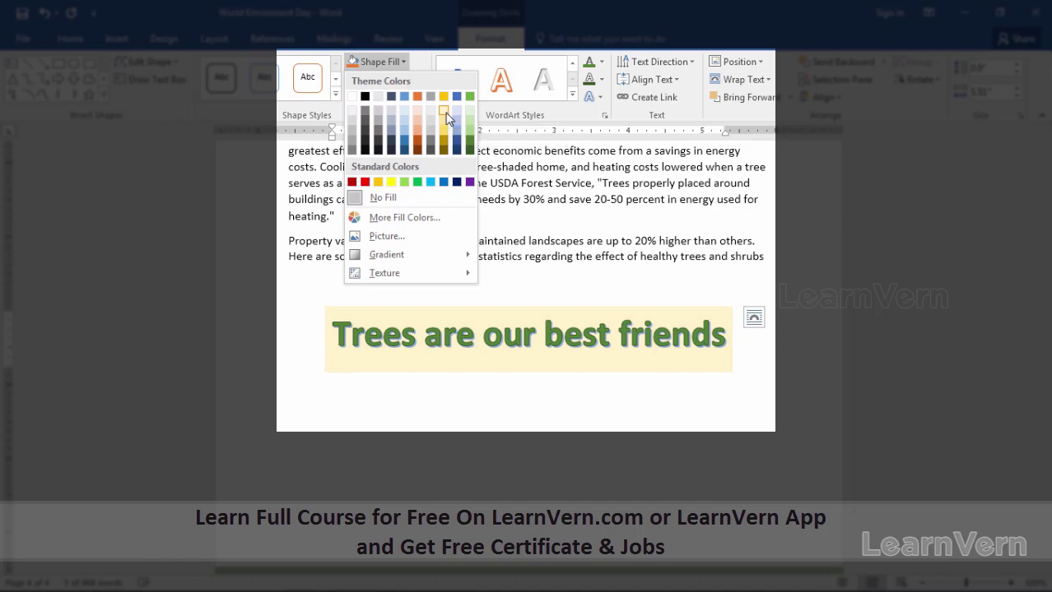
Give the WordArt box a light gold fill and a thicker dark blue outline.
{"action": "left_click", "coordinate": [446, 118]}
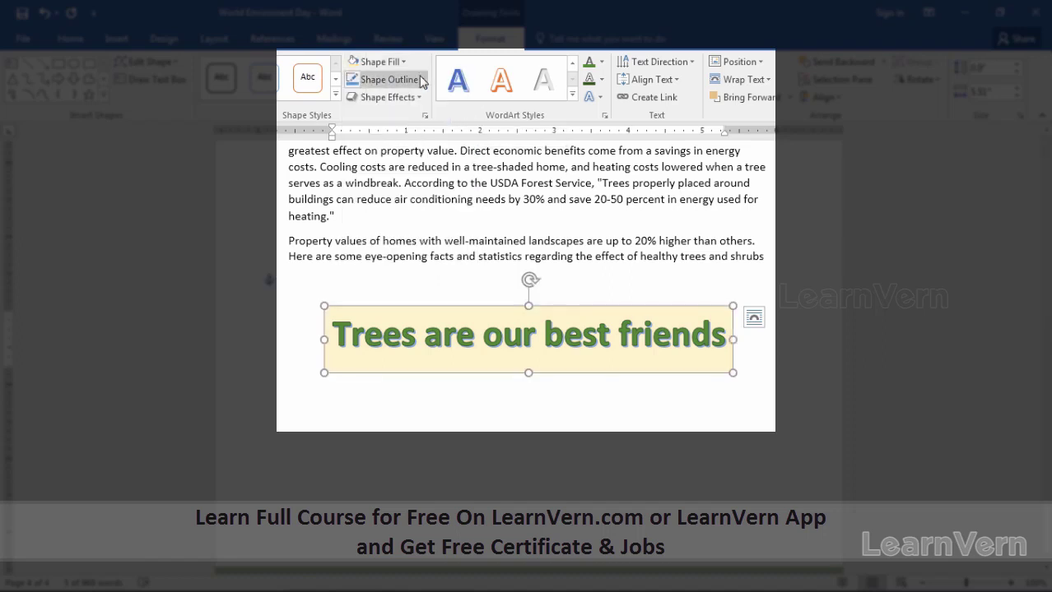
{"action": "left_click", "coordinate": [421, 80]}
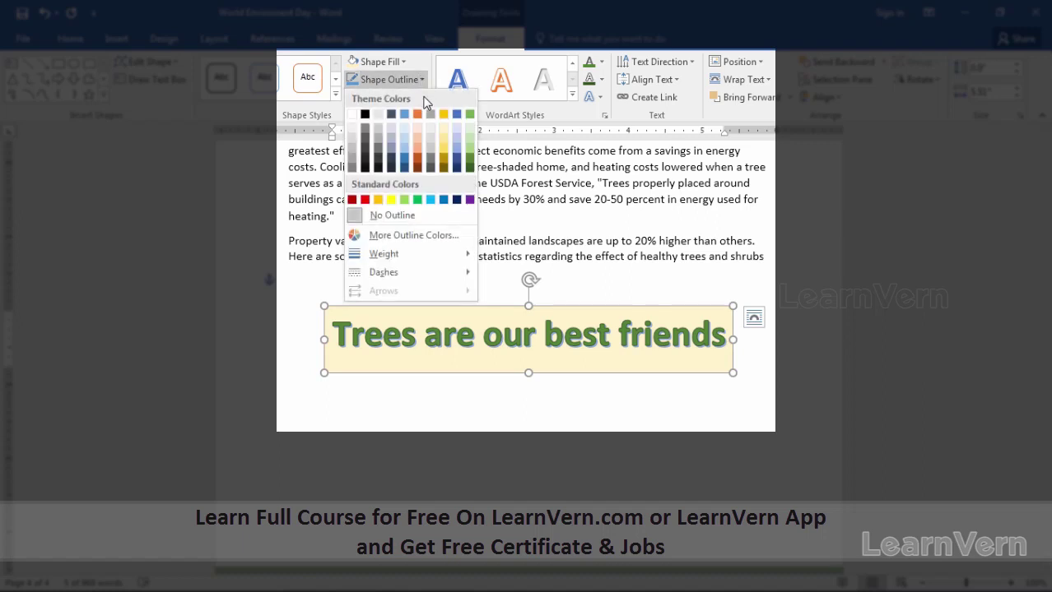
{"action": "left_click", "coordinate": [454, 160]}
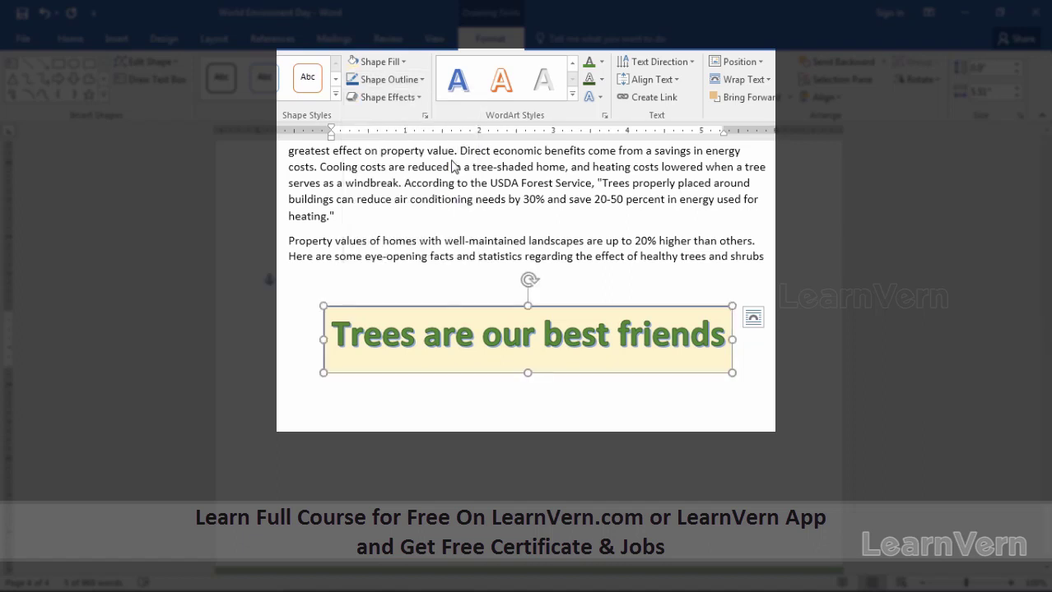
{"action": "left_click", "coordinate": [420, 80]}
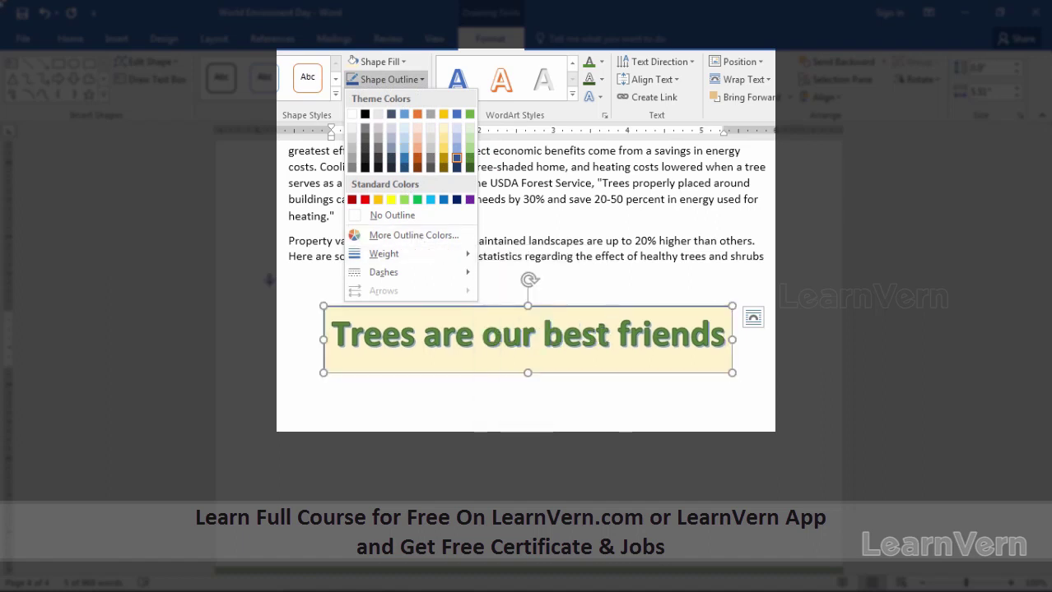
{"action": "mouse_move", "coordinate": [383, 254]}
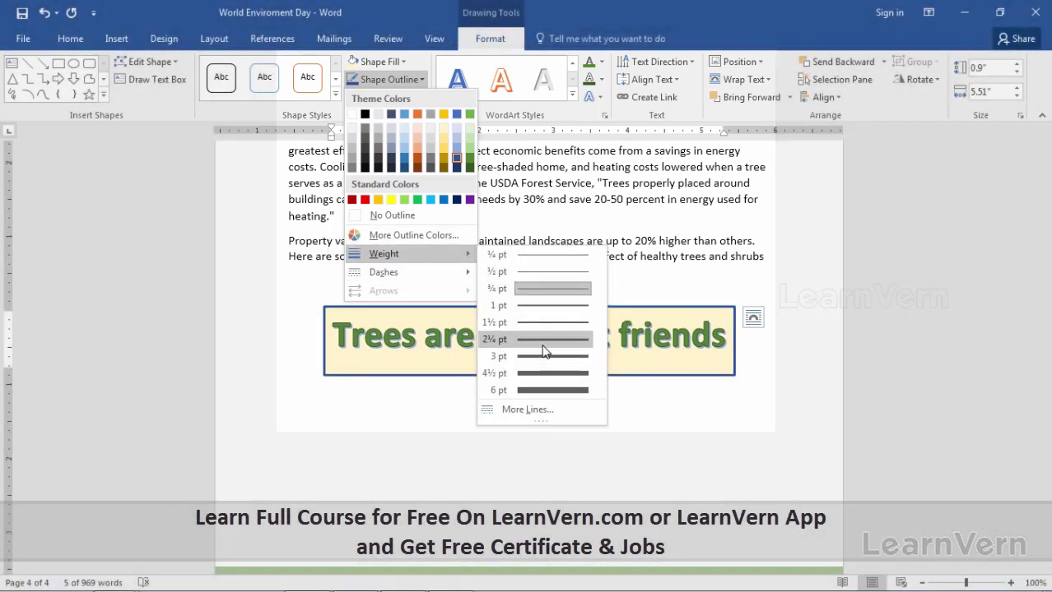
{"action": "left_click", "coordinate": [541, 343]}
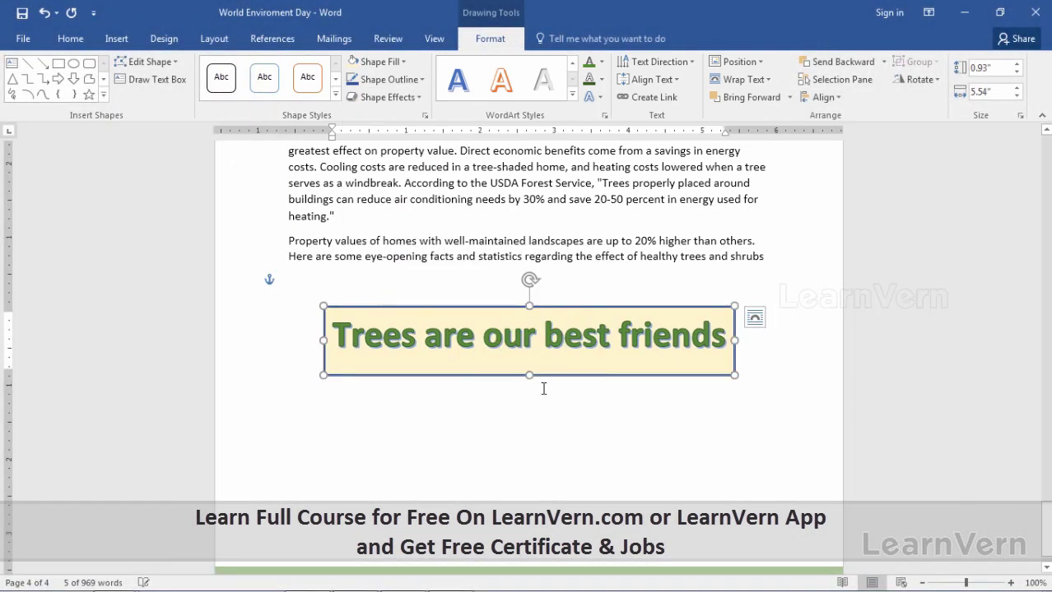
{"action": "left_click", "coordinate": [567, 432]}
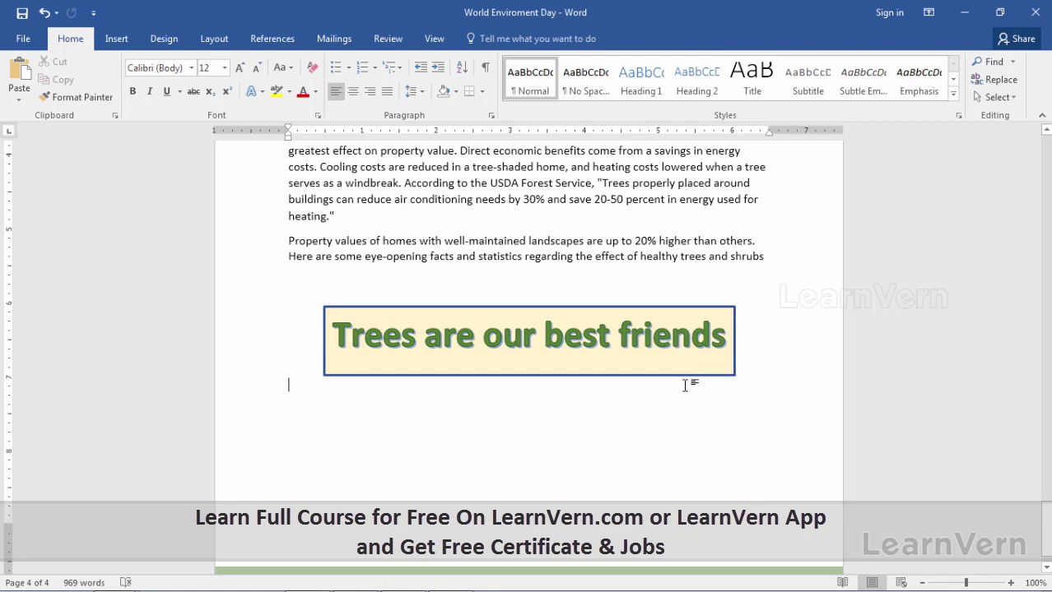
Select the gold-filled, blue-bordered 'Trees are our best friends' WordArt box and expand the WordArt Styles gallery.
{"action": "left_click", "coordinate": [685, 374]}
{"action": "left_click", "coordinate": [572, 96]}
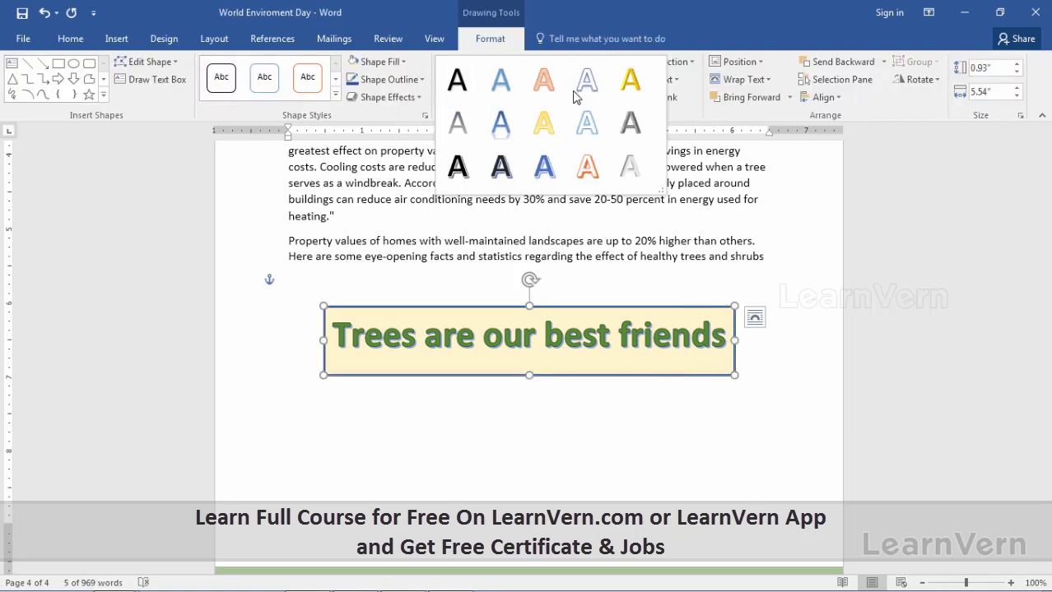